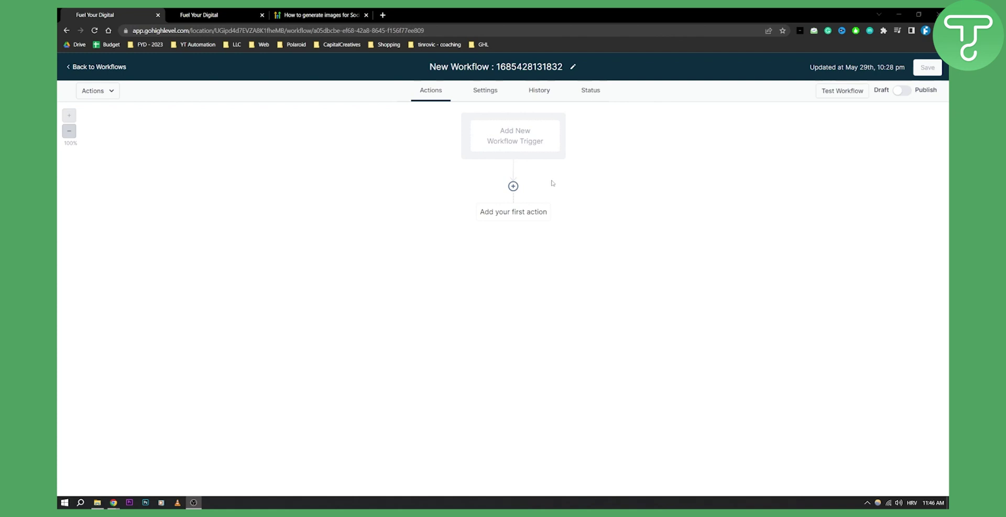
# Step: Reopen the new workflow from the workflow list and bring up actions for its first step
pyautogui.click(69, 68)
pyautogui.click(72, 68)
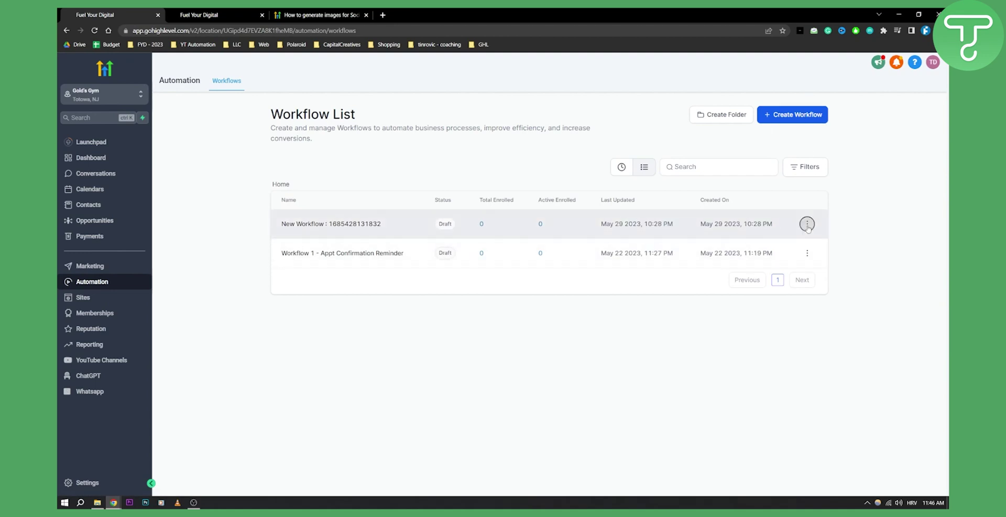
pyautogui.click(808, 224)
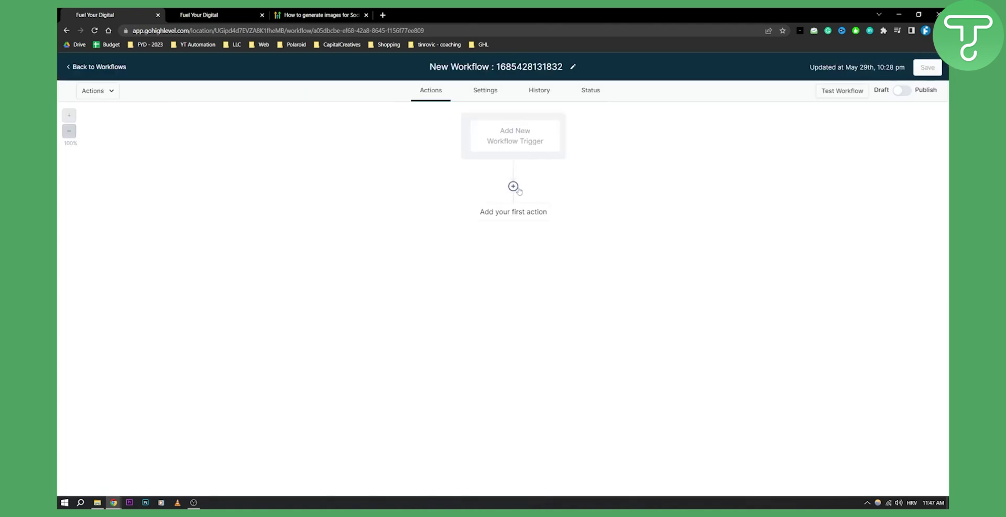
pyautogui.click(514, 187)
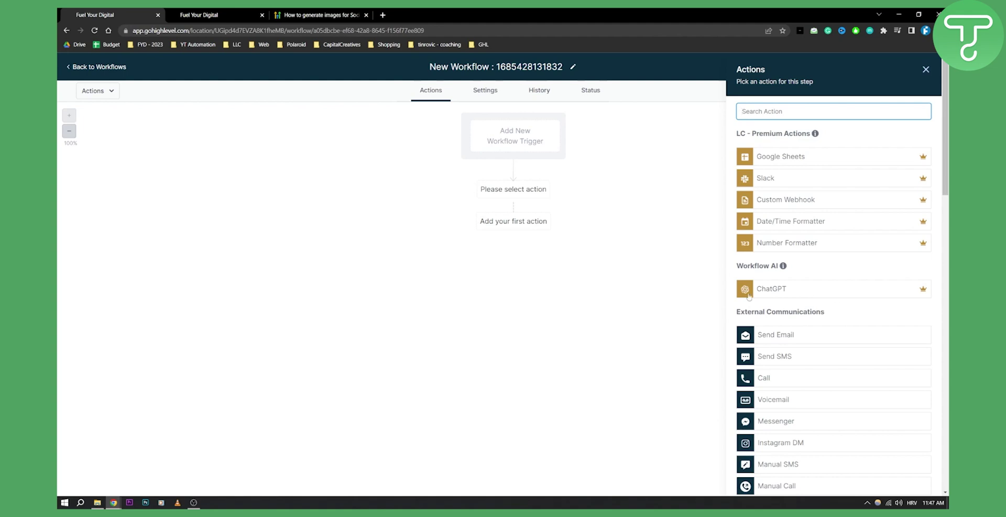
# Step: In Company Settings, enable Conversation AI and accept its terms
pyautogui.click(224, 16)
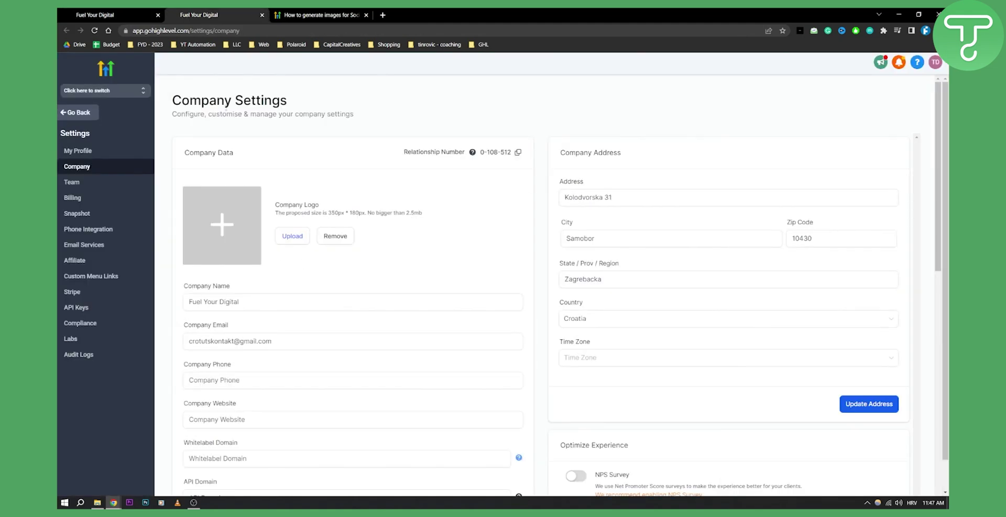
pyautogui.click(99, 95)
pyautogui.click(99, 93)
pyautogui.scroll(-4, 379, 266)
pyautogui.scroll(-3, 378, 263)
pyautogui.scroll(-2, 379, 263)
pyautogui.scroll(-1, 741, 308)
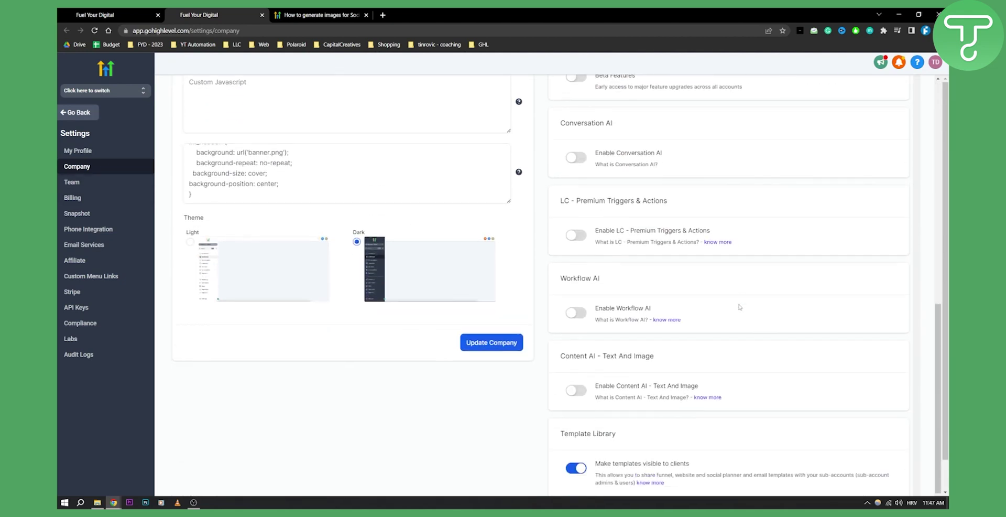
pyautogui.click(575, 158)
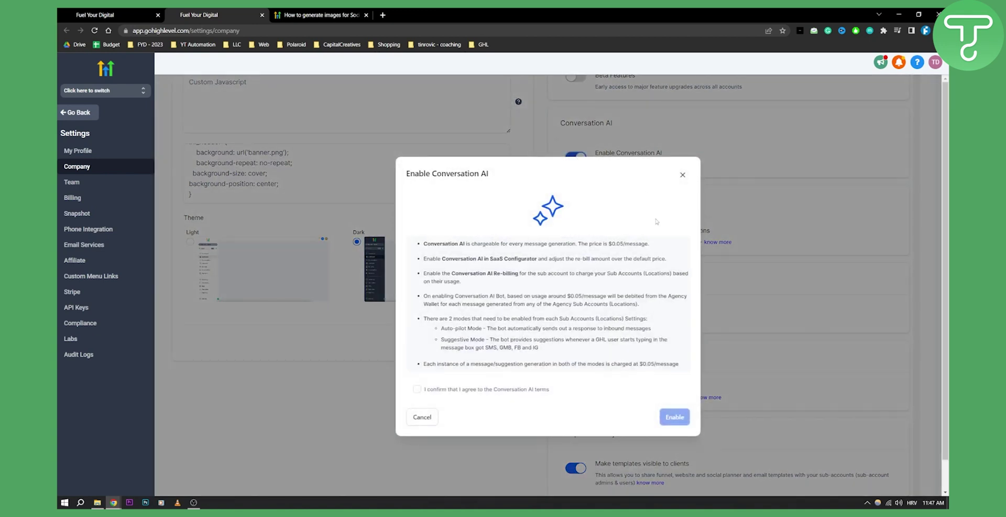
pyautogui.click(417, 389)
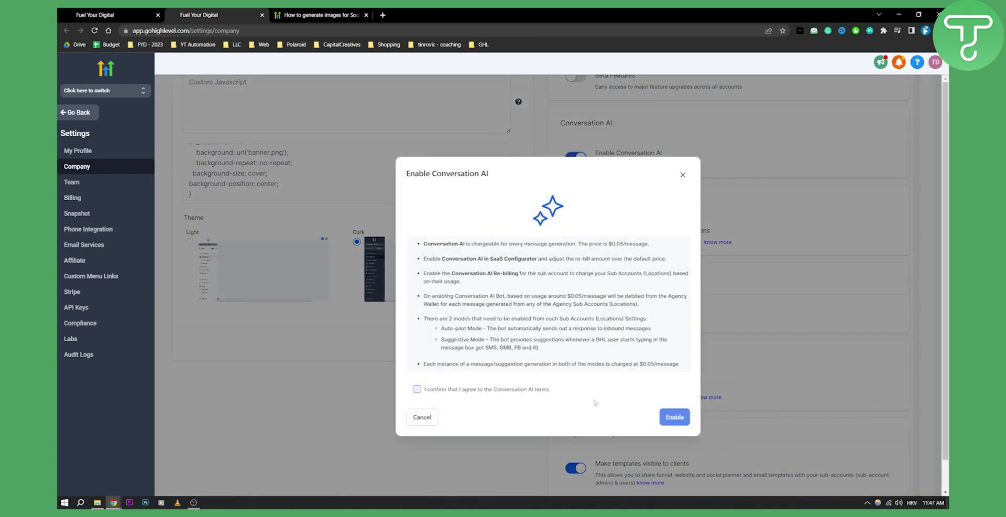
pyautogui.click(675, 417)
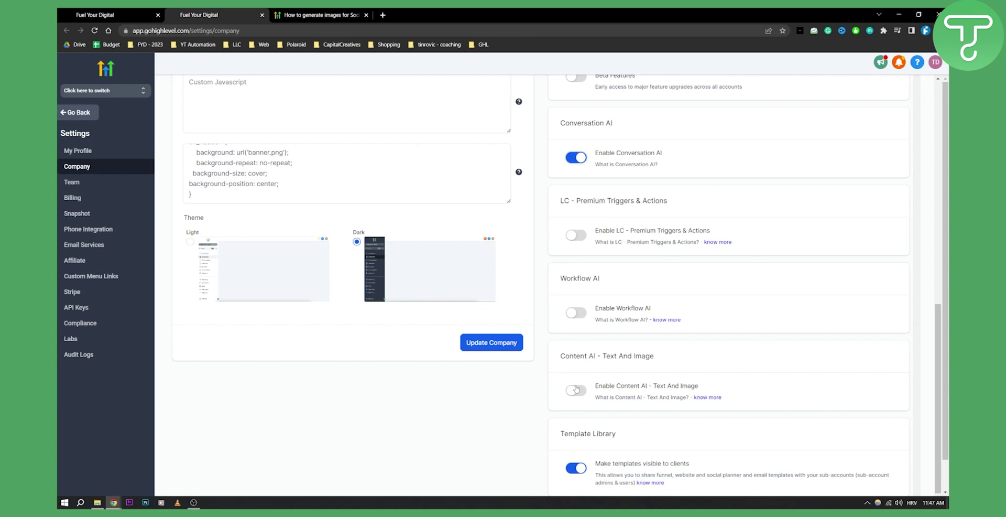
# Step: Enable Content AI – Text And Image and accept its terms
pyautogui.scroll(-1, 573, 392)
pyautogui.scroll(5, 559, 403)
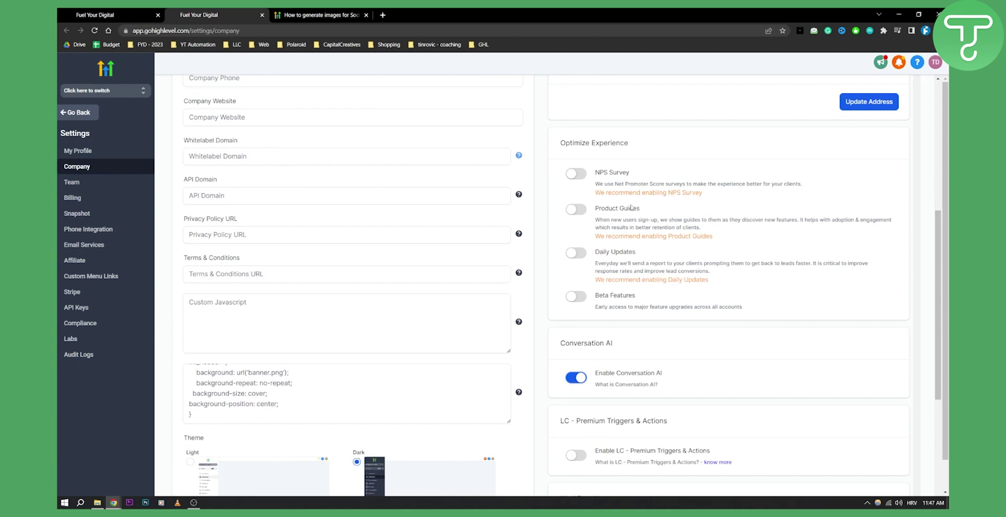
pyautogui.scroll(-2, 624, 278)
pyautogui.scroll(-1, 608, 309)
pyautogui.scroll(-1, 592, 341)
pyautogui.scroll(-1, 580, 363)
pyautogui.click(576, 349)
pyautogui.click(416, 377)
pyautogui.click(674, 405)
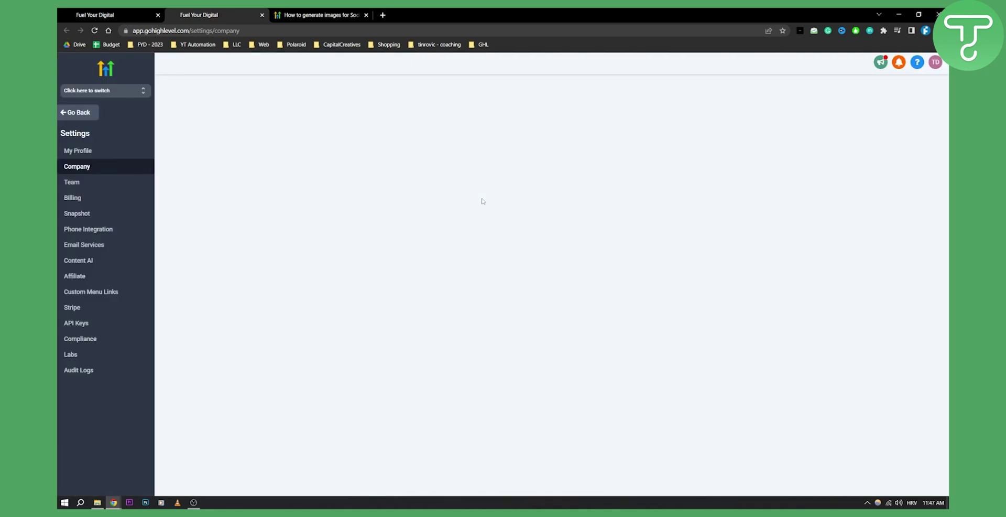
# Step: Enable LC - Premium Triggers & Actions and accept its terms
pyautogui.scroll(-7, 476, 307)
pyautogui.scroll(-1, 476, 308)
pyautogui.scroll(-2, 524, 273)
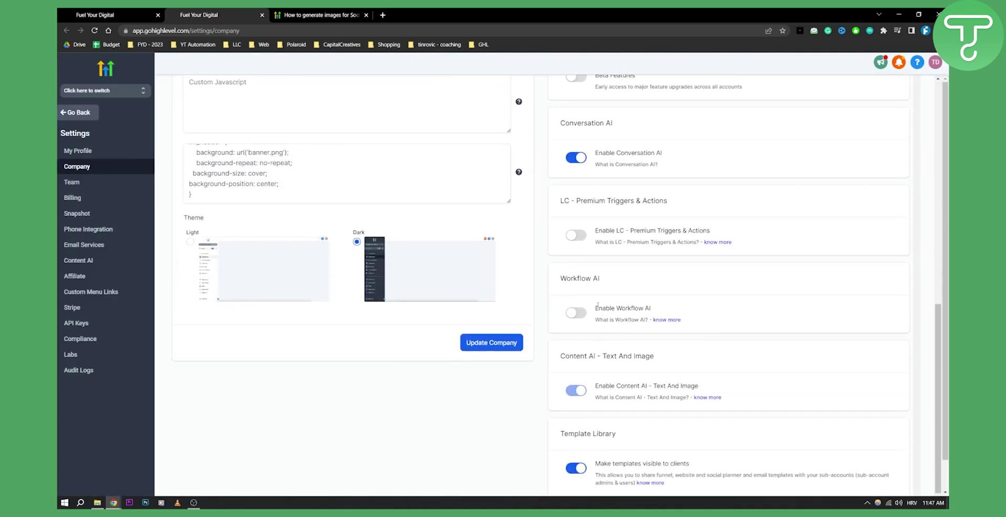
pyautogui.click(580, 237)
pyautogui.click(417, 372)
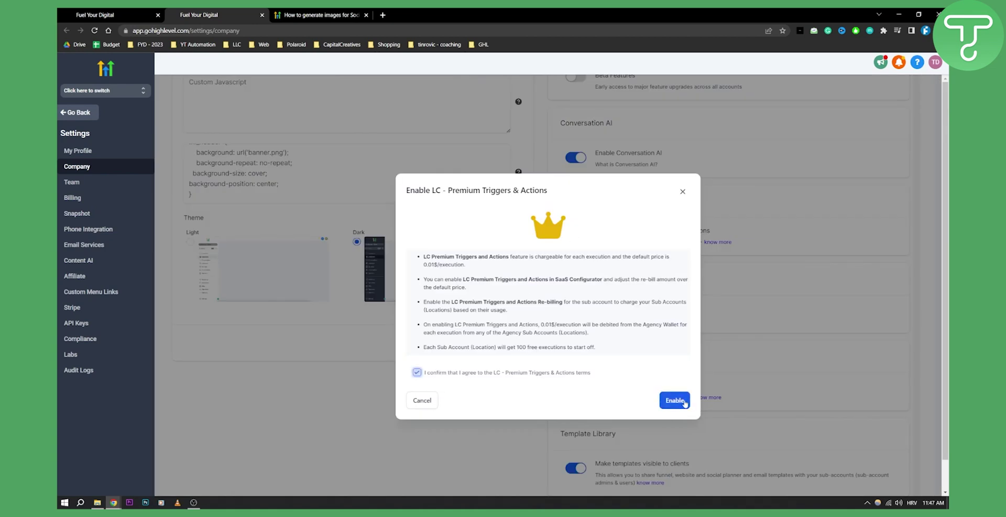
pyautogui.click(684, 401)
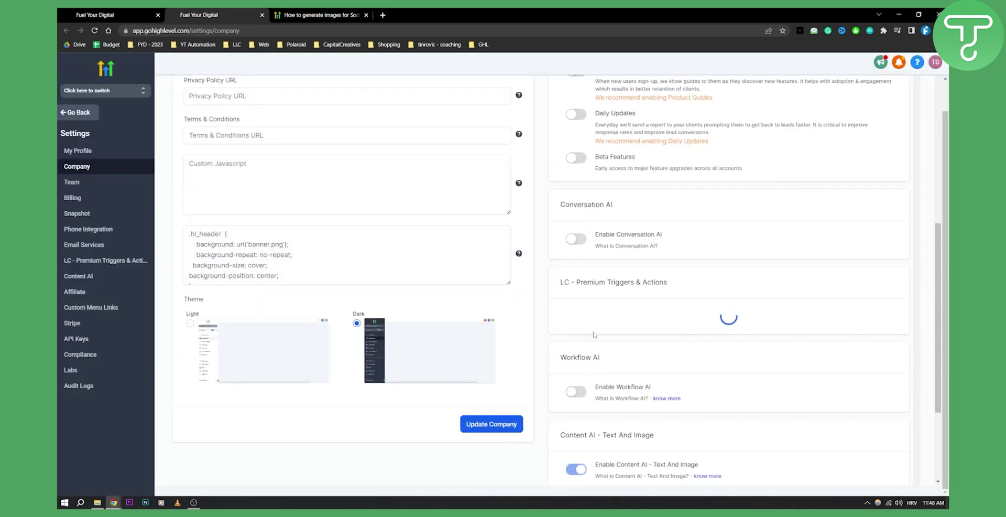
# Step: Enable Workflow AI and accept its terms
pyautogui.scroll(-1, 594, 335)
pyautogui.click(576, 320)
pyautogui.click(416, 330)
pyautogui.click(734, 354)
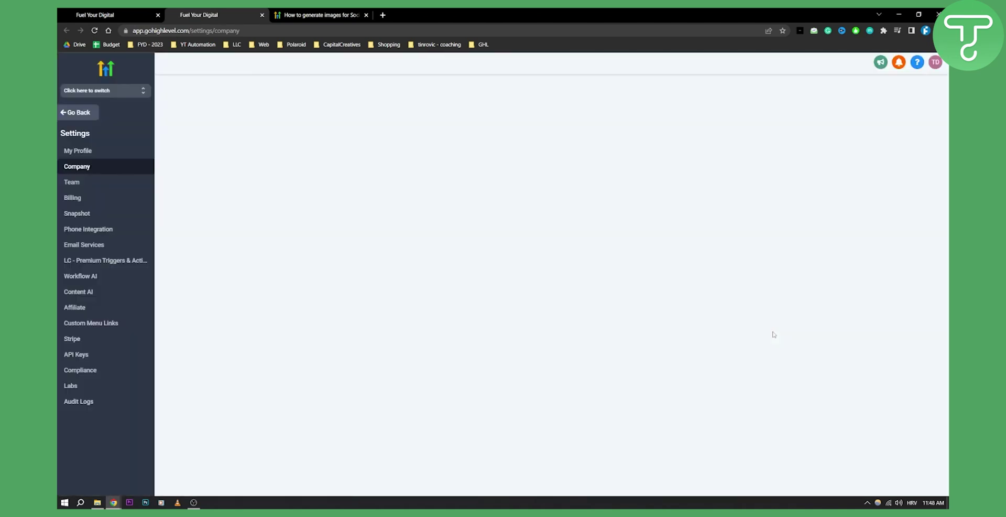
pyautogui.scroll(-5, 773, 334)
pyautogui.scroll(-2, 771, 340)
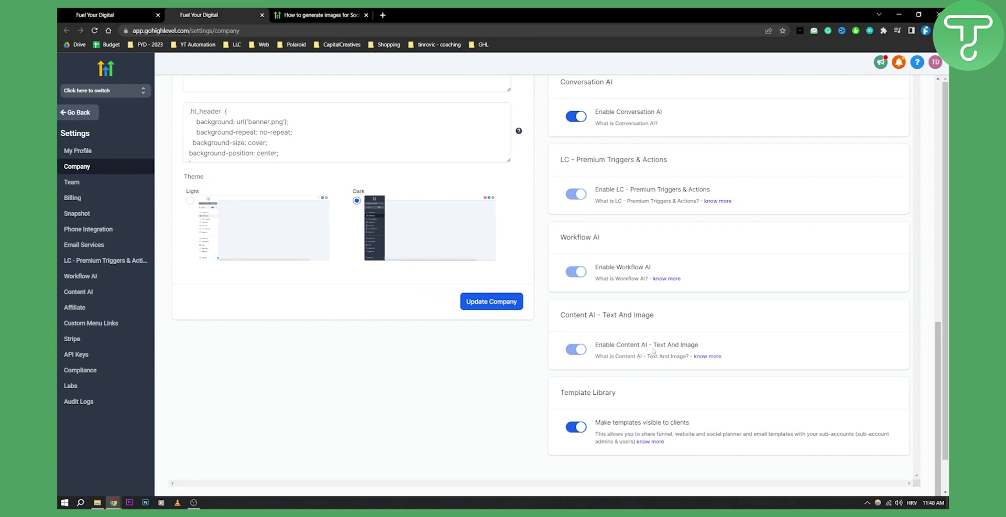
pyautogui.scroll(1, 666, 346)
# Step: Back in the workflow editor, close the Actions panel and reload the page
pyautogui.click(319, 15)
pyautogui.click(105, 15)
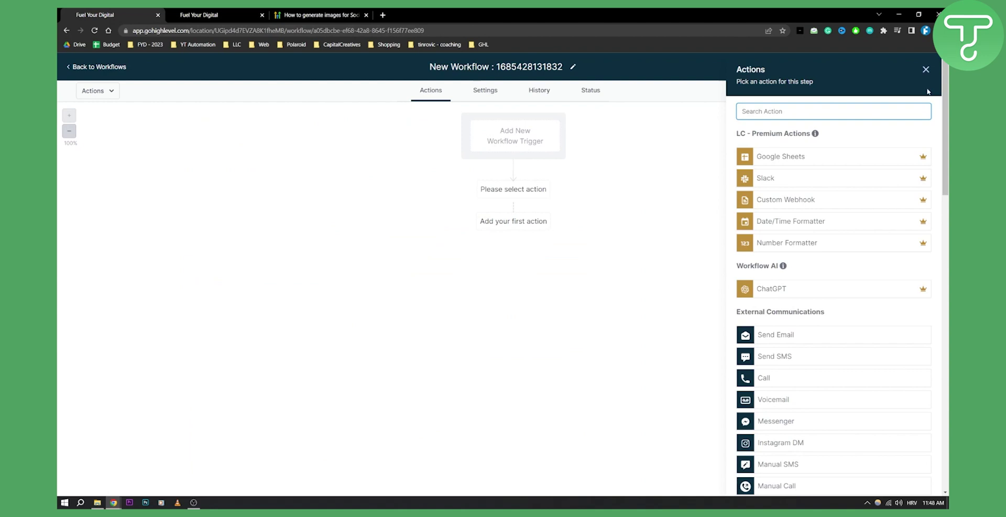
pyautogui.click(926, 69)
pyautogui.click(94, 30)
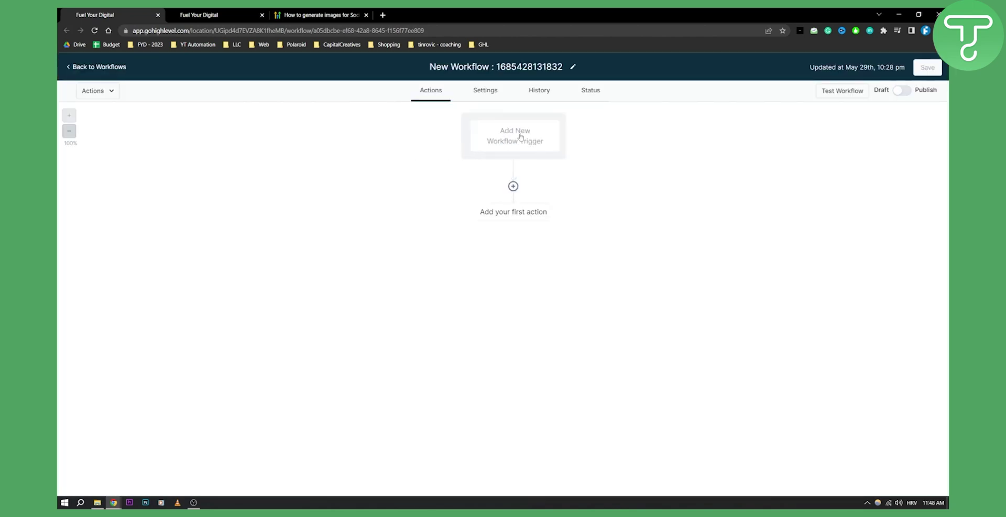
pyautogui.hotkey('alt', 'Tab')
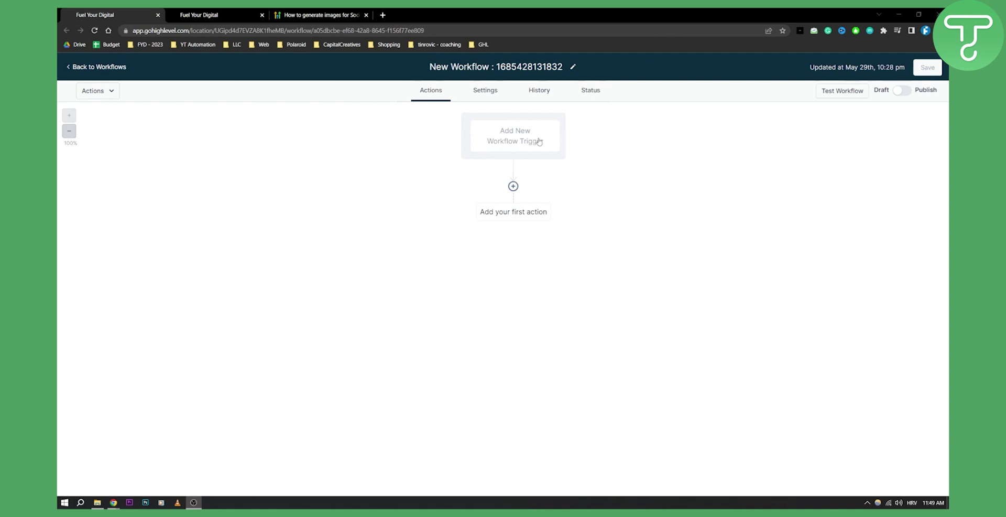
# Step: Set the trigger to Customer Replied and add a filter on the Message field
pyautogui.click(539, 141)
pyautogui.write('custom')
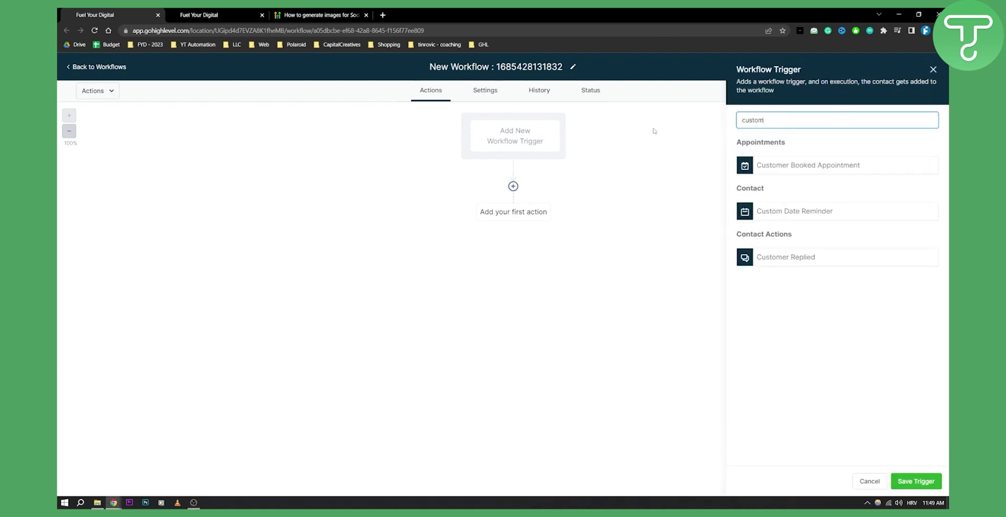
pyautogui.click(789, 257)
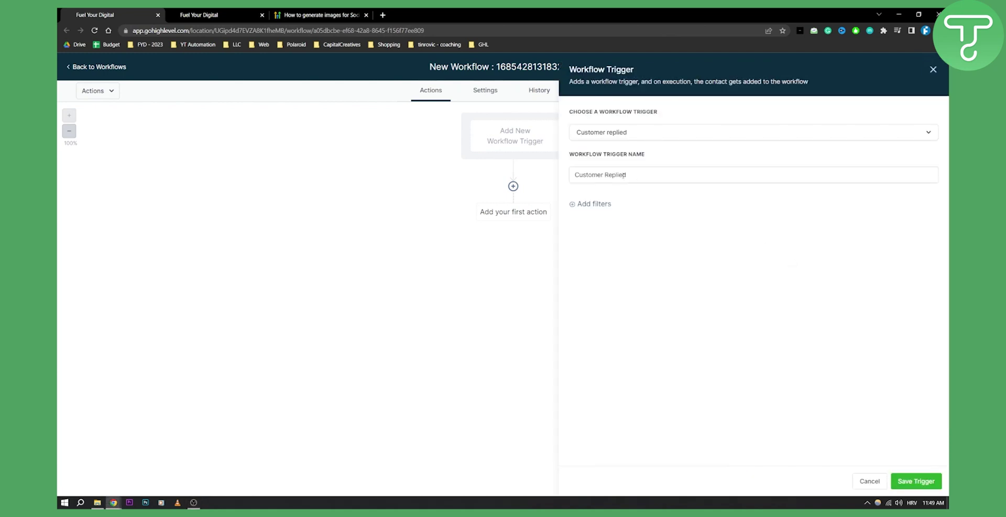
pyautogui.click(597, 204)
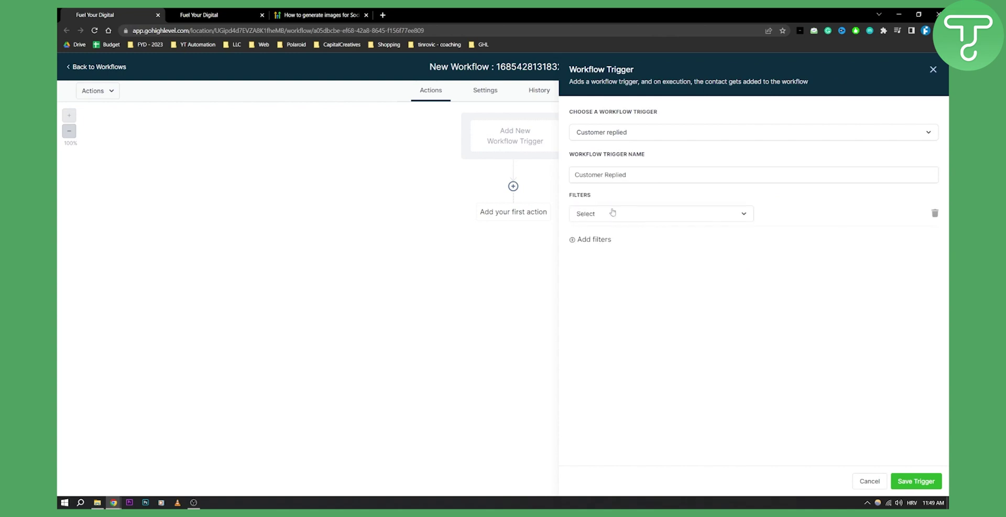
pyautogui.click(613, 212)
pyautogui.scroll(-1, 627, 294)
pyautogui.scroll(-1, 627, 294)
pyautogui.click(603, 348)
# Step: Make the filter Contains Phrase 'Hello', save the trigger, and pick the ChatGPT action
pyautogui.click(800, 221)
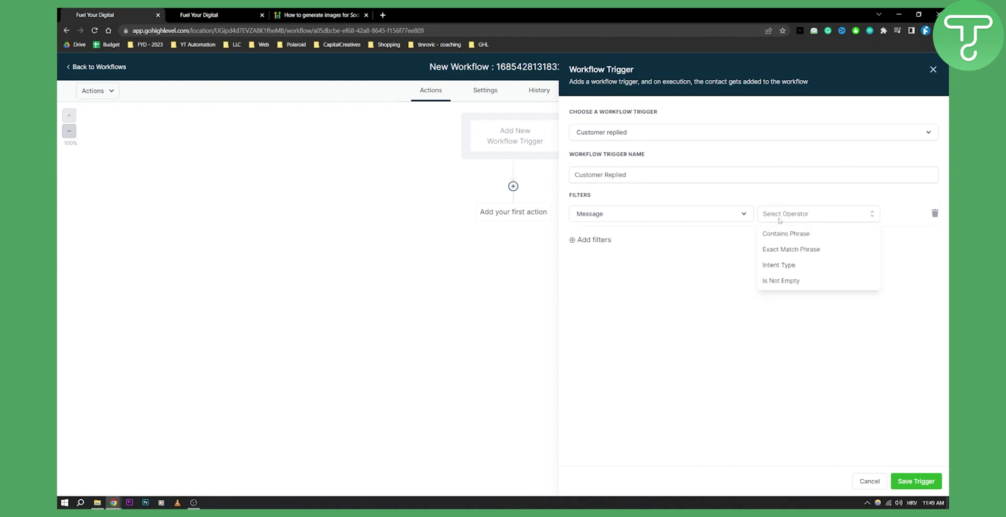
pyautogui.click(797, 234)
pyautogui.click(839, 213)
pyautogui.write('Hello')
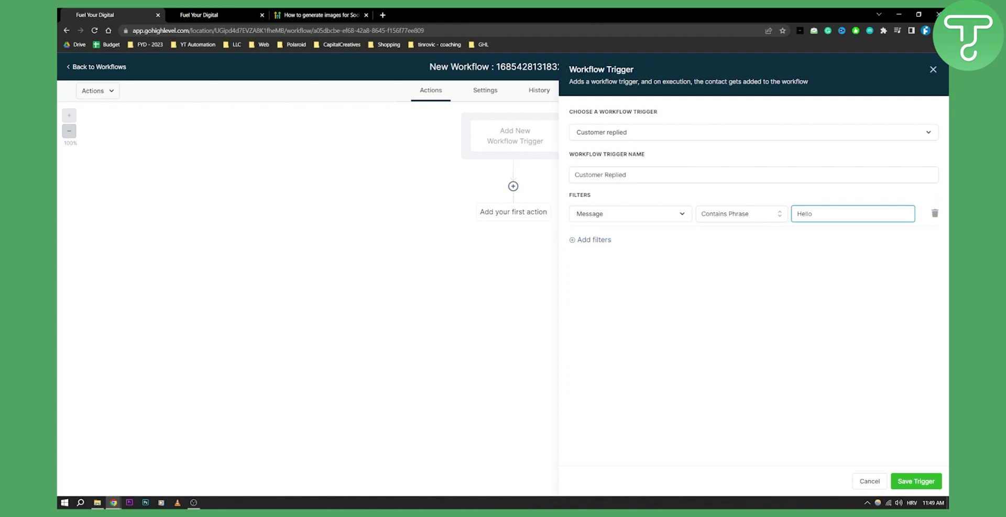
pyautogui.click(916, 481)
pyautogui.click(513, 200)
pyautogui.click(792, 290)
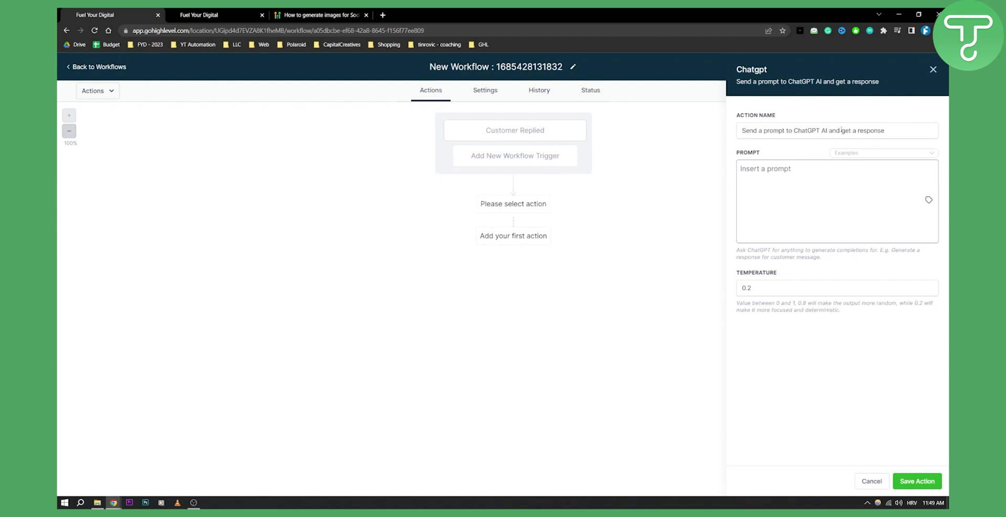
# Step: Save a ChatGPT prompt asking for a reply to an email customer interested in my service
pyautogui.click(767, 179)
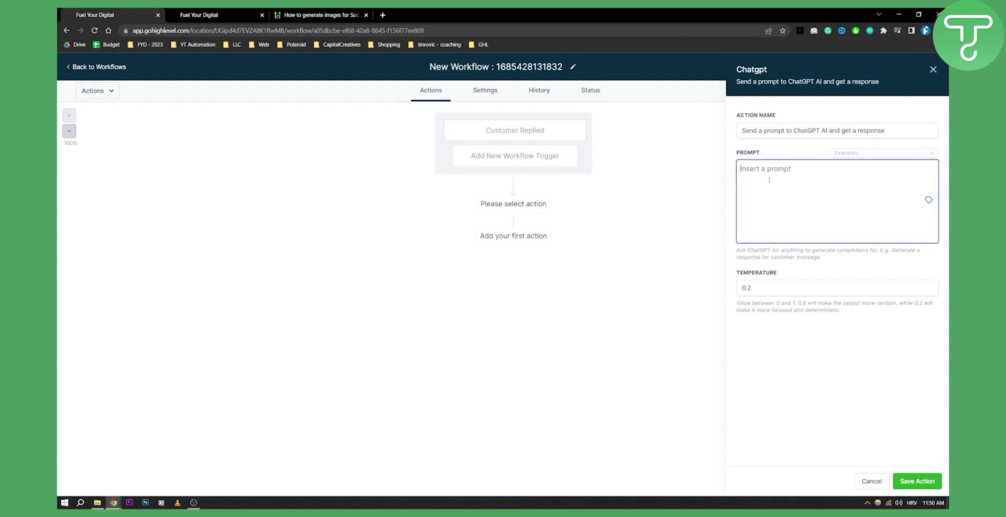
pyautogui.write('Creat')
pyautogui.write(' a reply message')
pyautogui.write('to my ')
pyautogui.write('emia')
pyautogui.press('BackSpace')
pyautogui.press('BackSpace')
pyautogui.write('ail where I ')
pyautogui.write('promoted one of my services, my customer')
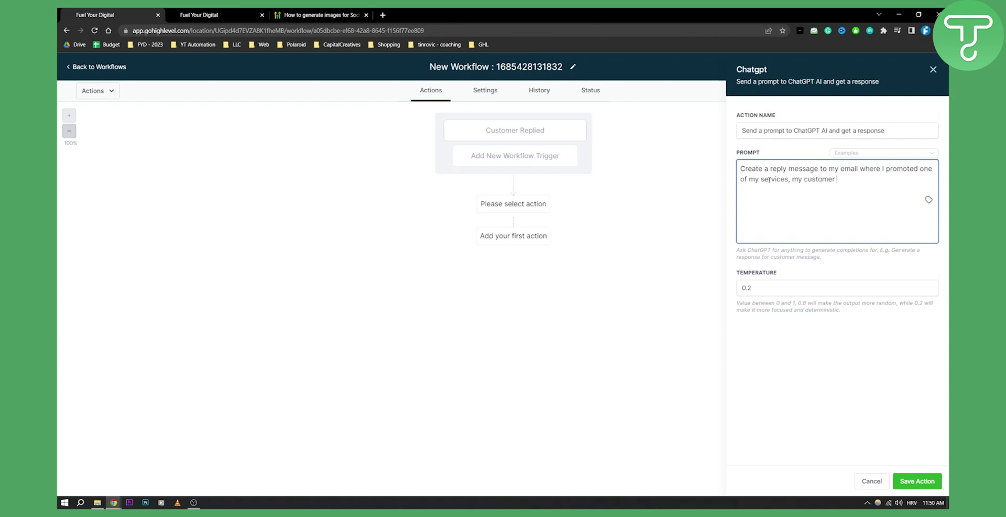
pyautogui.write(' is interested in my service so')
pyautogui.write(' I would need to pitch him to get him on the call.')
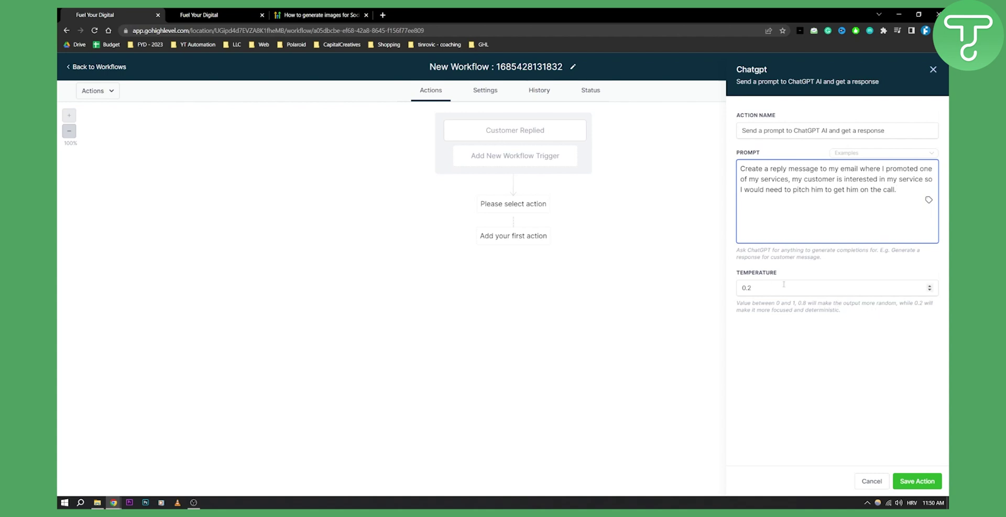
pyautogui.click(922, 481)
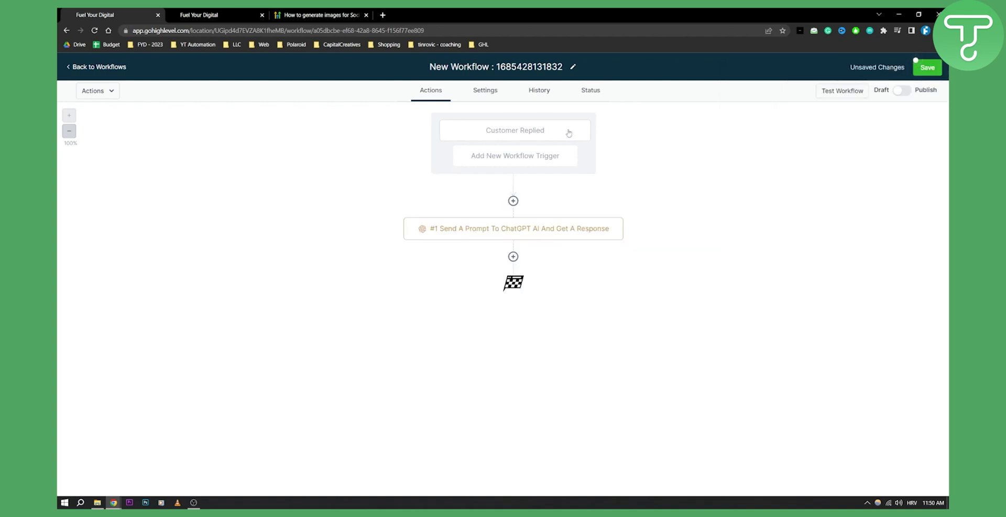
# Step: Add a Send Email step after ChatGPT and pick a suggested From Name
pyautogui.moveTo(513, 228)
pyautogui.click(513, 256)
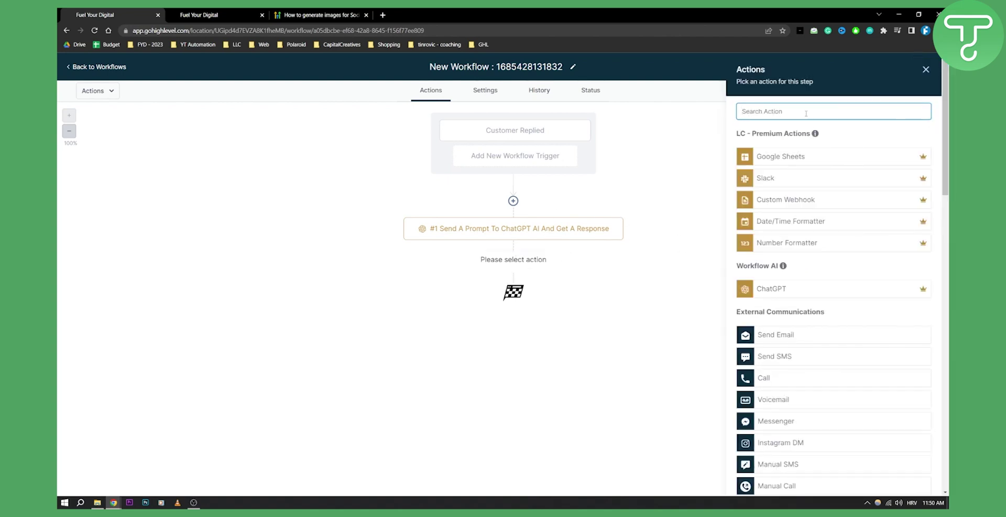
pyautogui.scroll(-2, 854, 194)
pyautogui.click(781, 247)
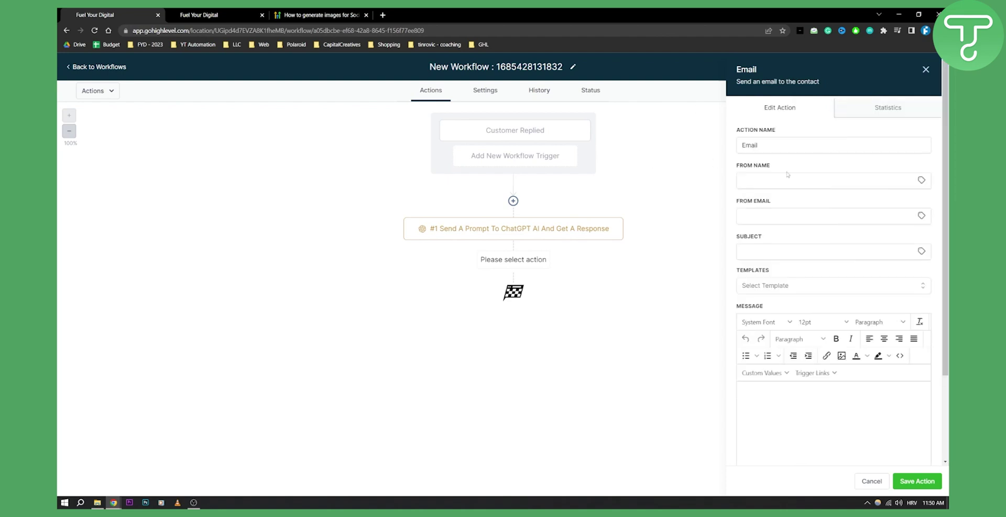
pyautogui.click(755, 179)
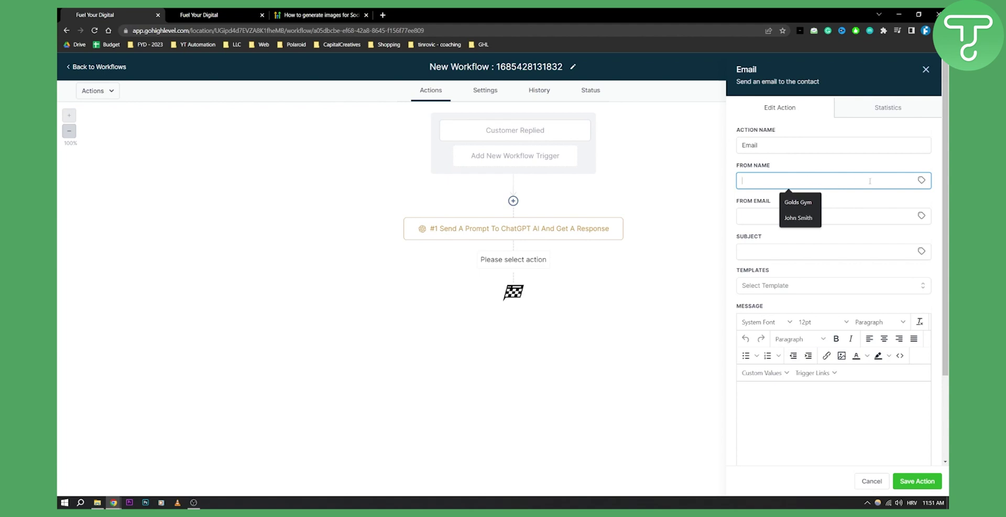
pyautogui.click(798, 218)
# Step: Browse the user custom values for From Email, then close the list without choosing
pyautogui.click(847, 215)
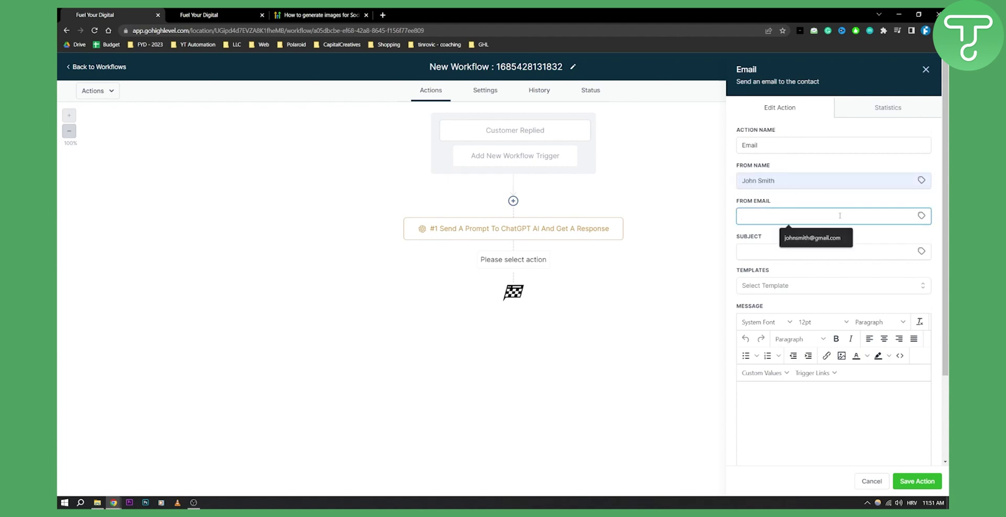
pyautogui.click(922, 215)
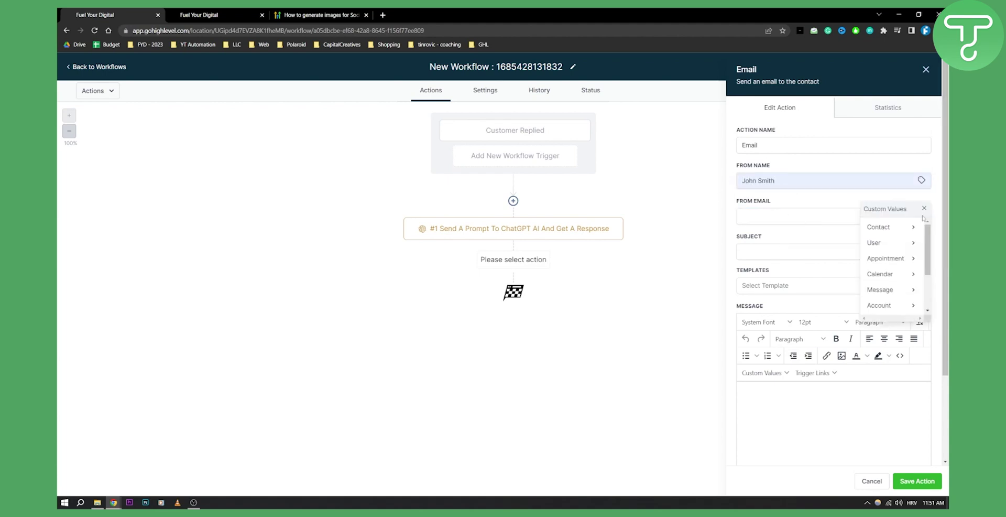
pyautogui.click(891, 246)
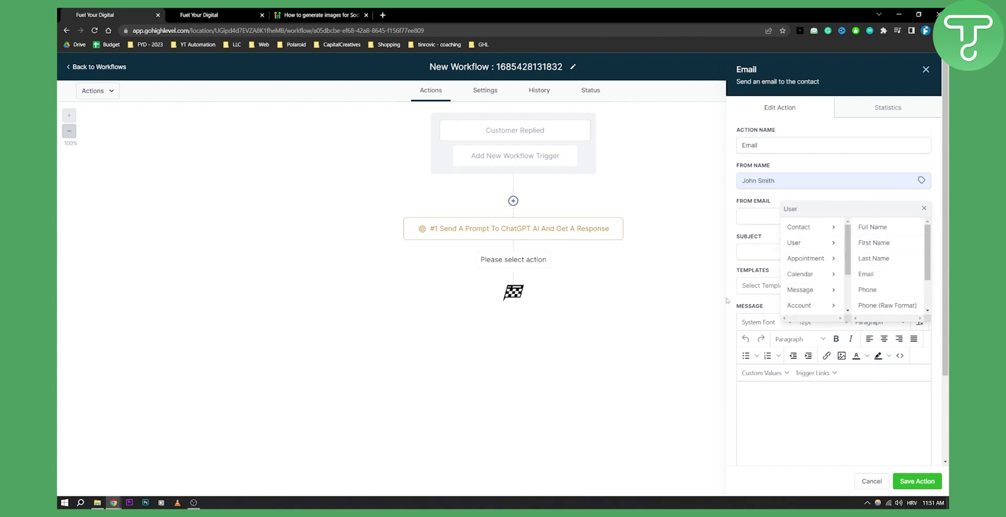
pyautogui.scroll(-2, 729, 286)
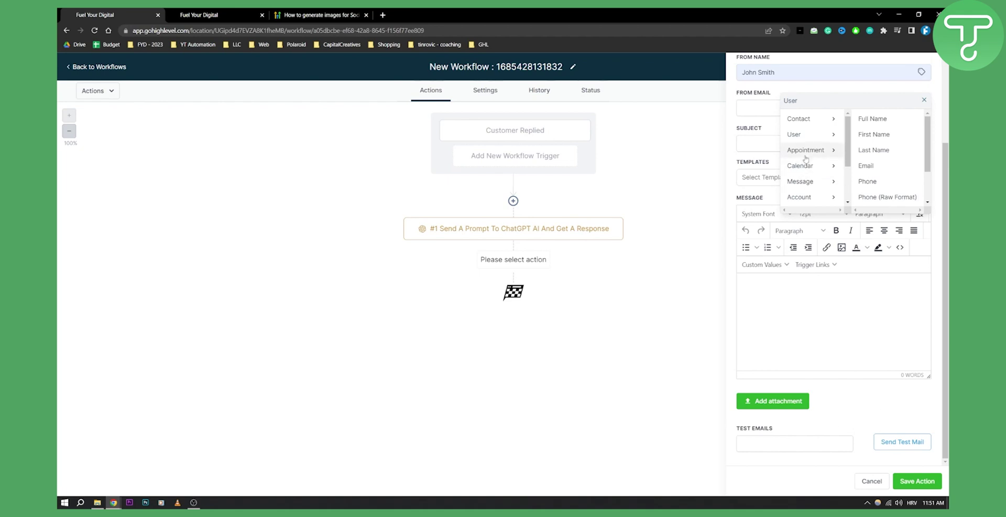
pyautogui.scroll(1, 923, 147)
pyautogui.click(924, 142)
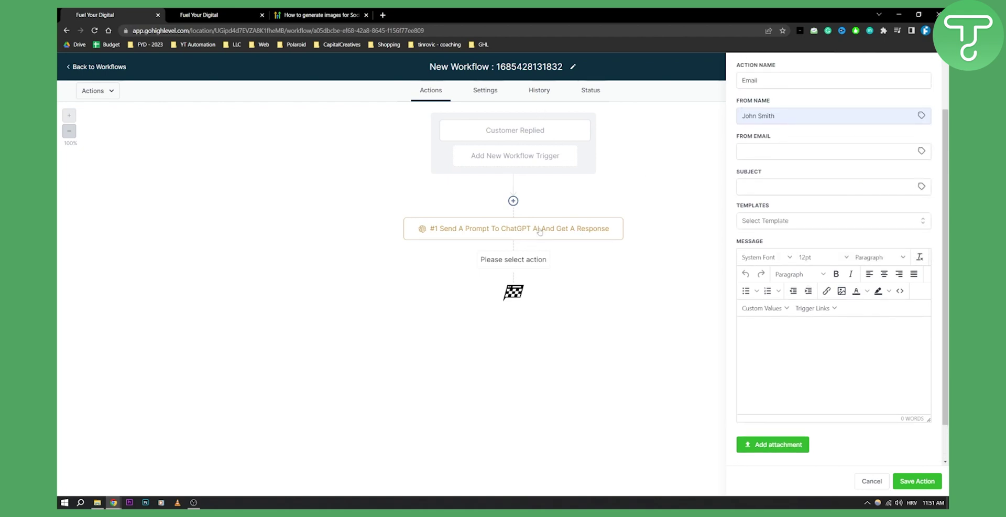
pyautogui.scroll(2, 927, 70)
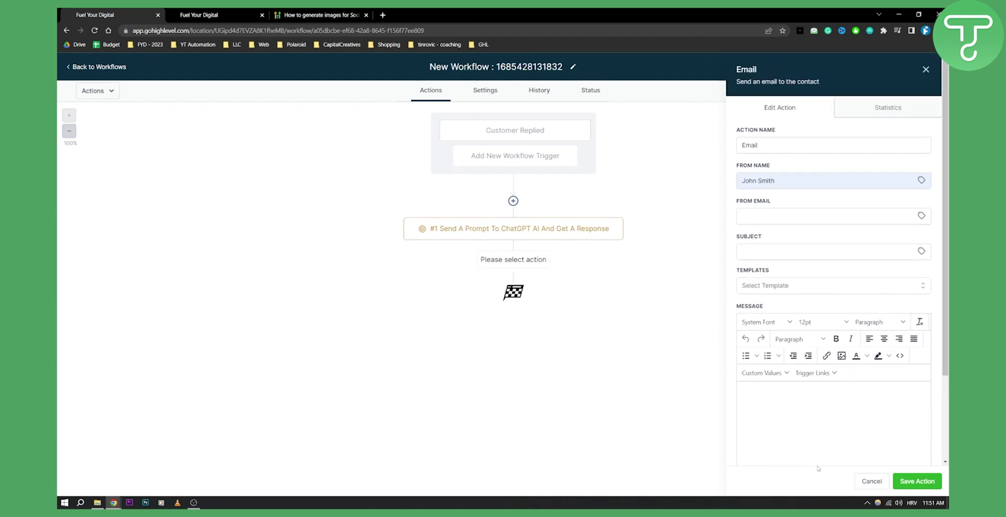
# Step: Close the email form unsaved, delete the Hello filter from Customer Replied, and save the trigger
pyautogui.click(872, 481)
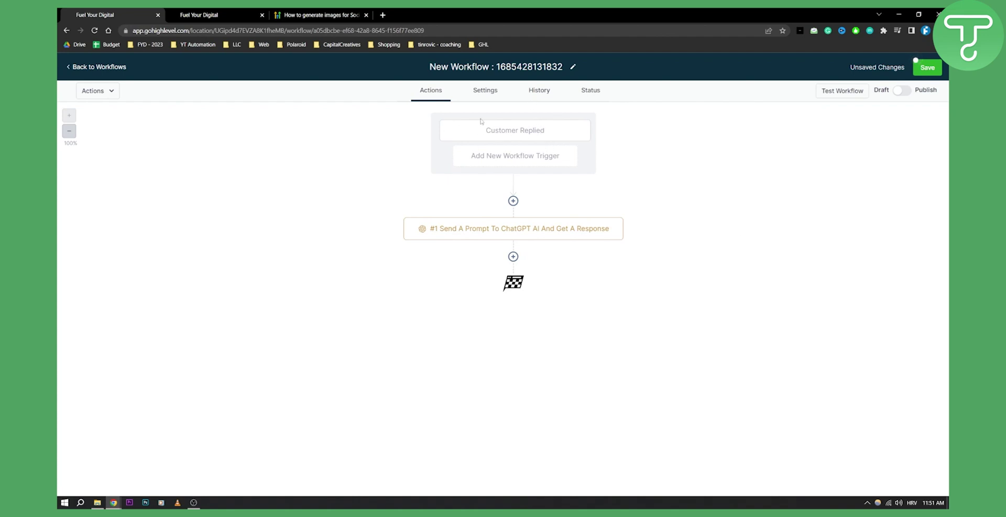
pyautogui.click(527, 138)
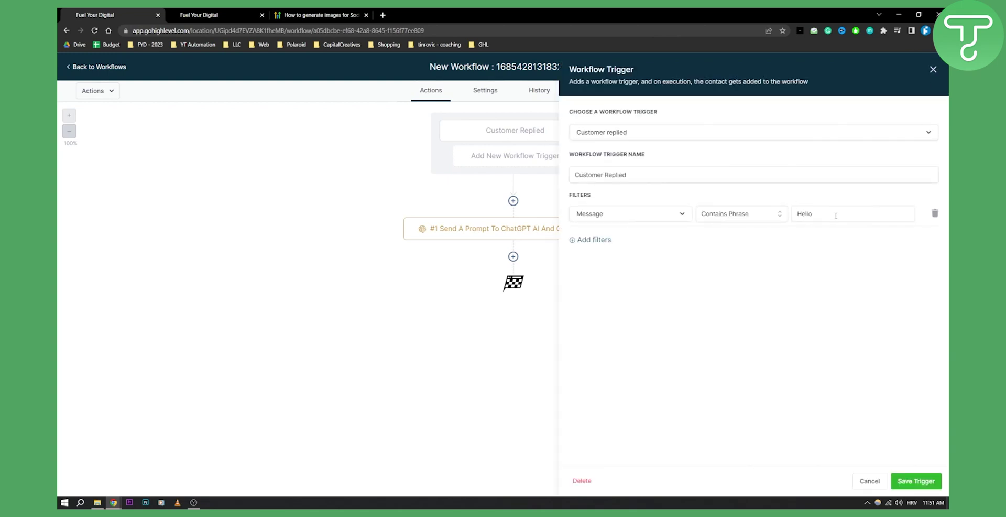
pyautogui.click(936, 214)
pyautogui.click(916, 481)
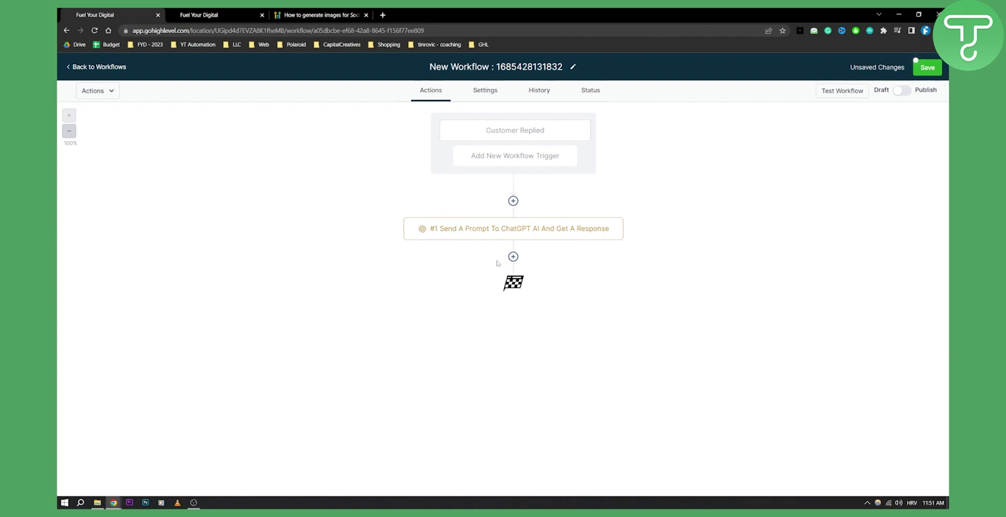
# Step: Add a Send Email action below the ChatGPT node
pyautogui.click(513, 256)
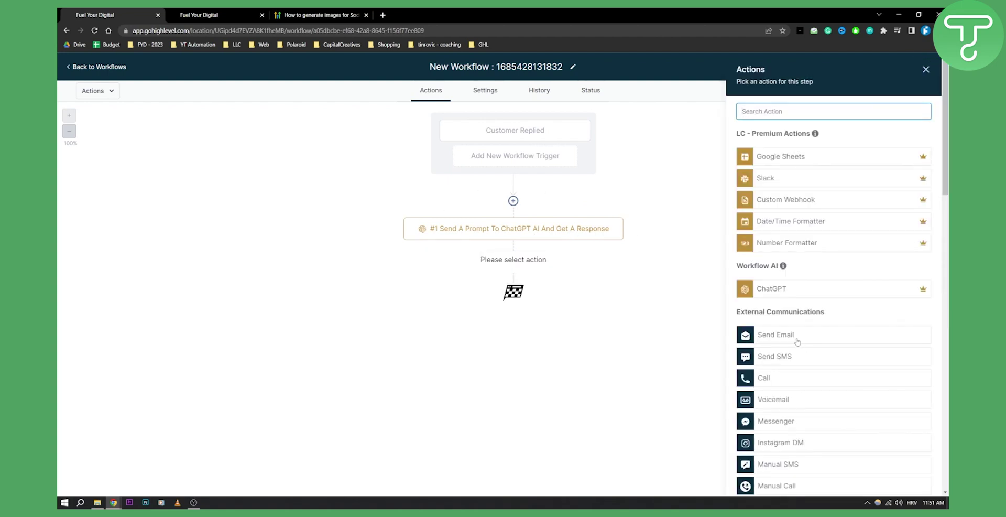
pyautogui.click(798, 341)
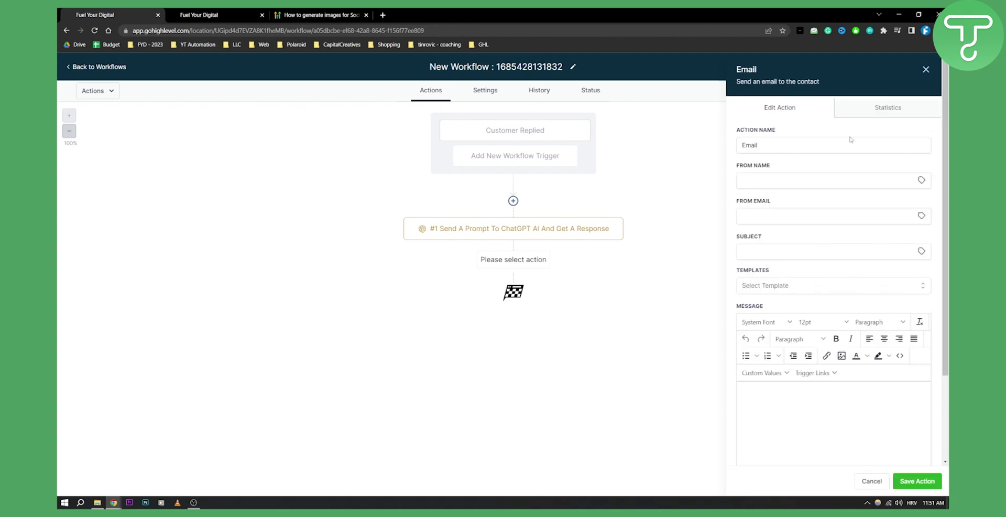